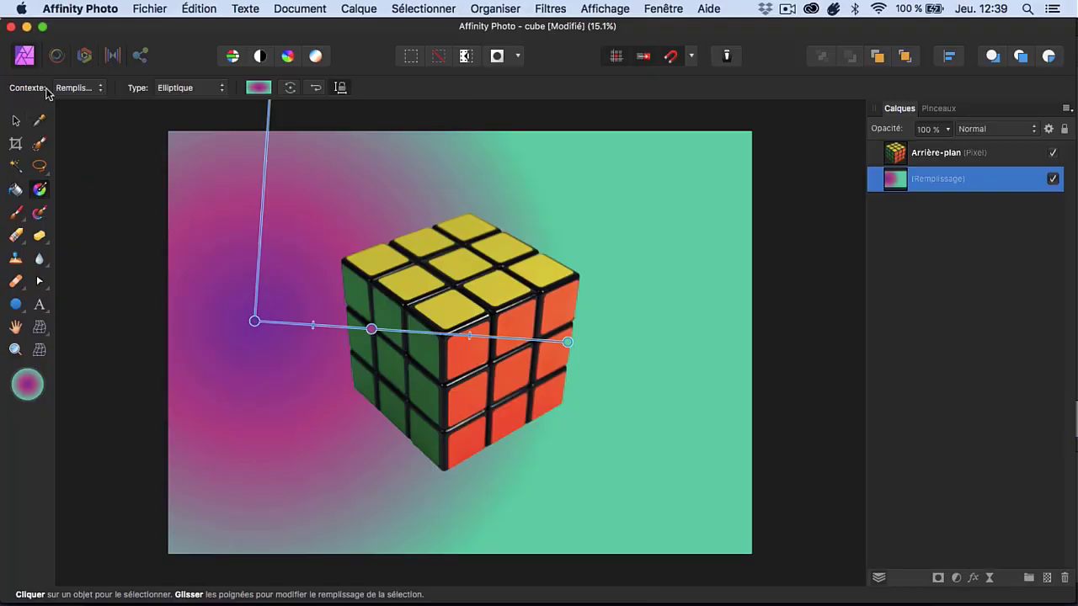
# Step: Switch the fill layer's gradient type to Radial and back to Elliptique
pyautogui.click(200, 91)
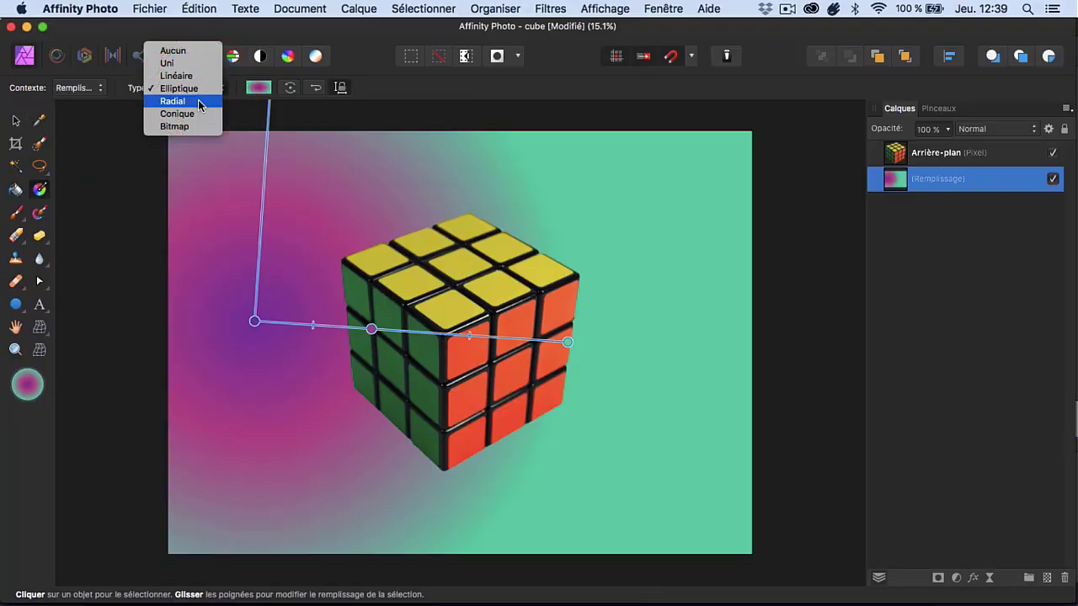
pyautogui.click(201, 102)
pyautogui.click(196, 87)
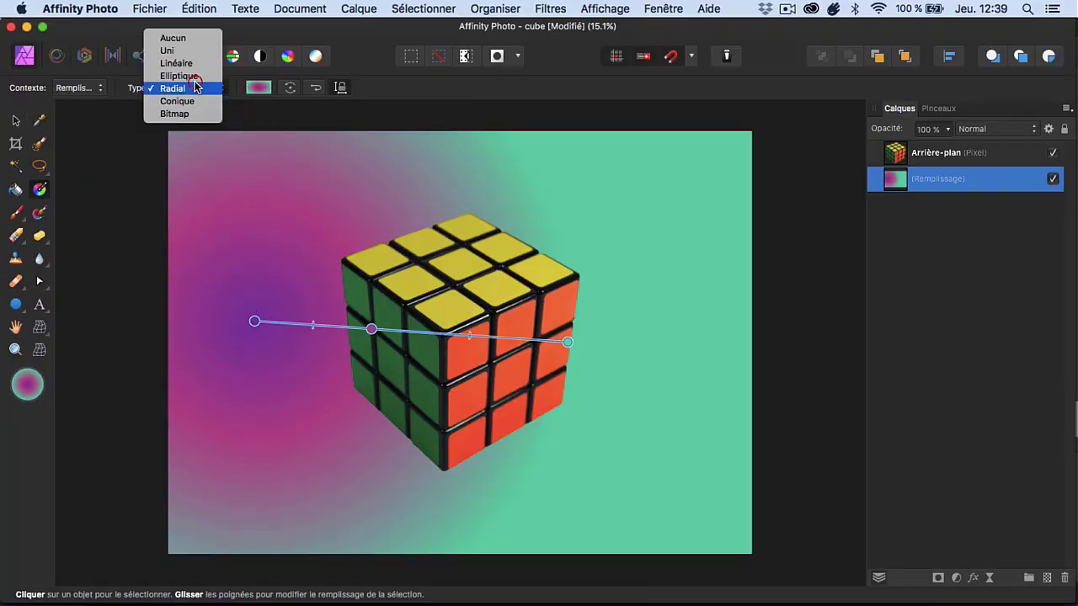
pyautogui.click(193, 74)
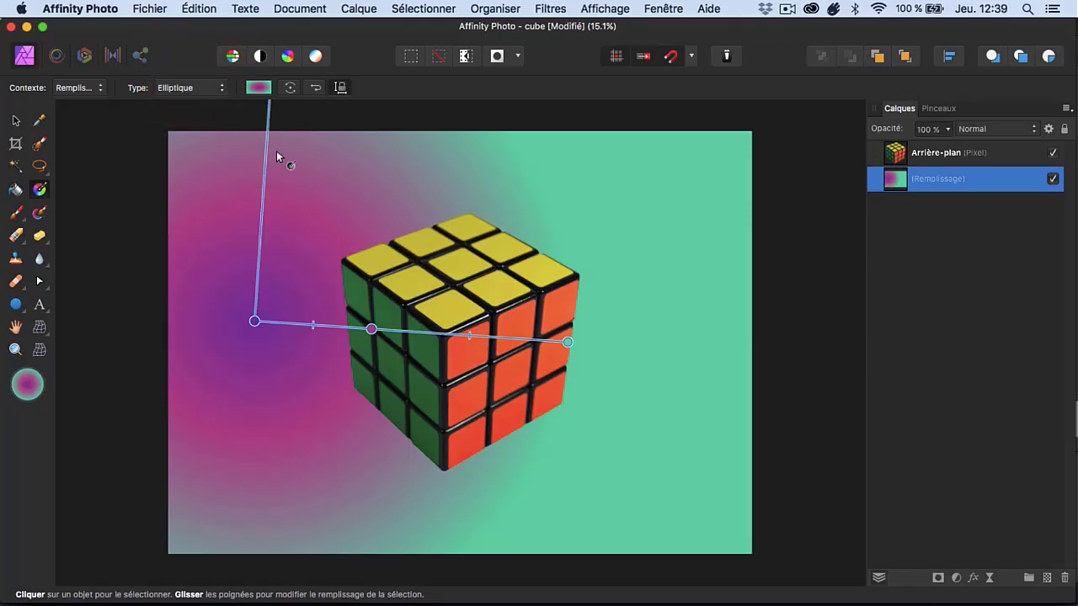
# Step: Reshape the elliptical gradient by moving its centre near the cube's lower left corner and shortening and tilting its axes
pyautogui.moveTo(255, 321); pyautogui.dragTo(331, 419)
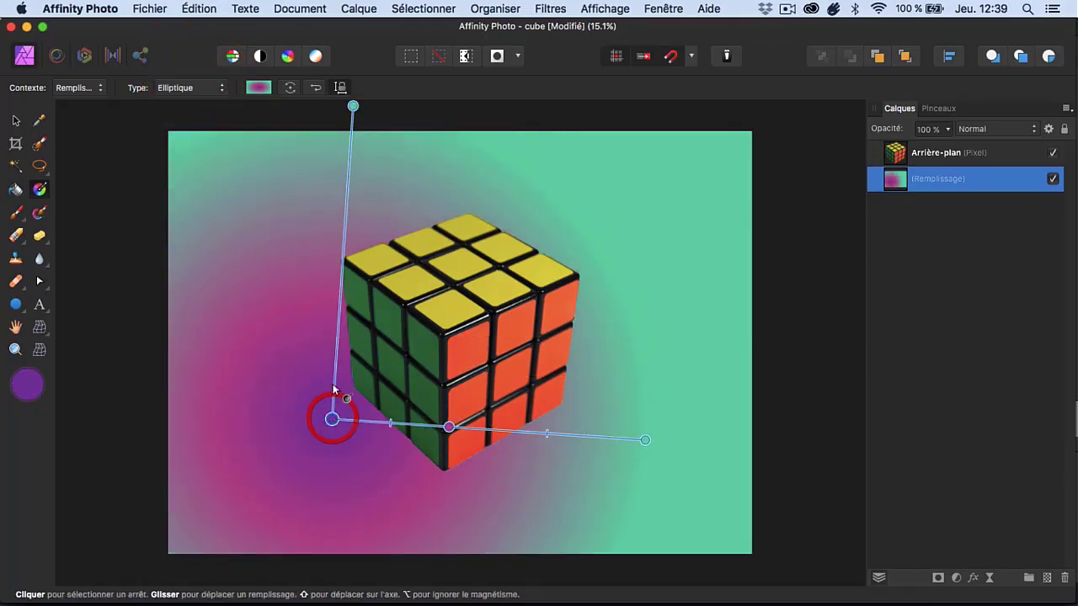
pyautogui.moveTo(353, 107); pyautogui.dragTo(352, 210)
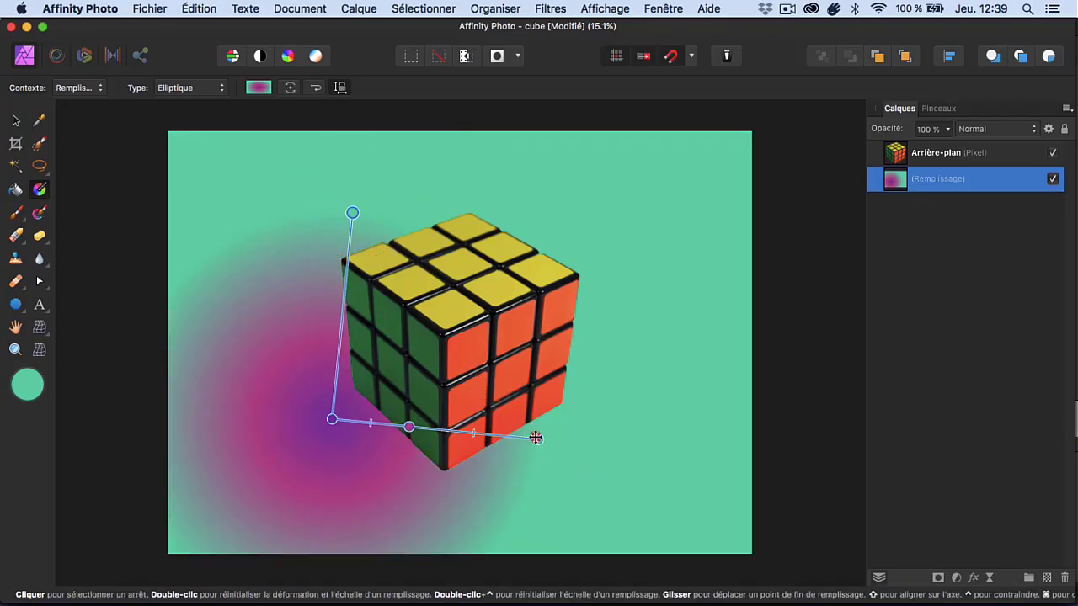
pyautogui.moveTo(538, 439); pyautogui.dragTo(530, 320)
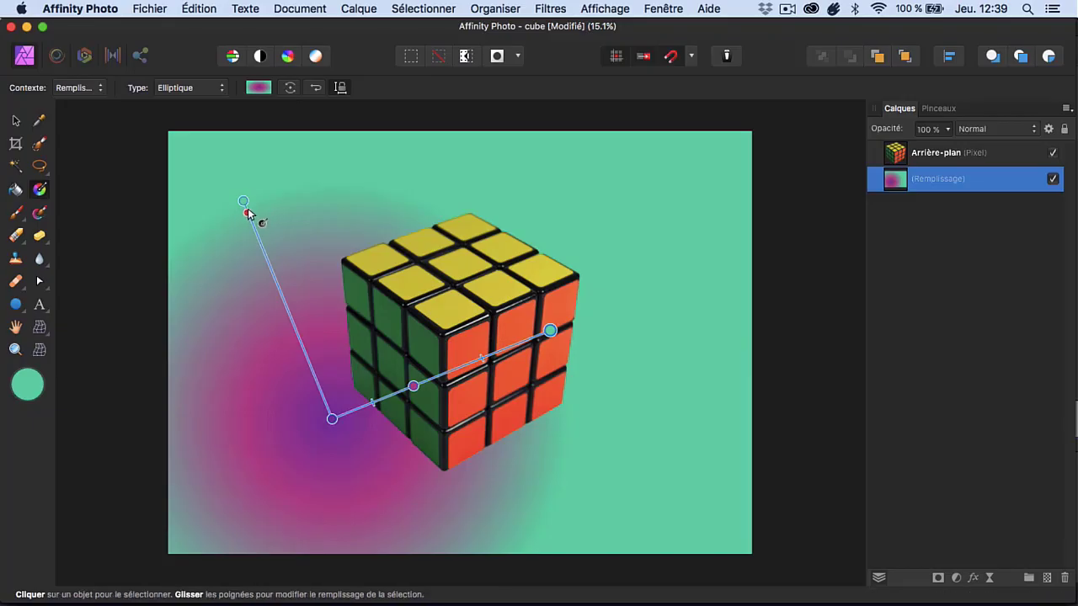
pyautogui.moveTo(252, 214); pyautogui.dragTo(251, 217)
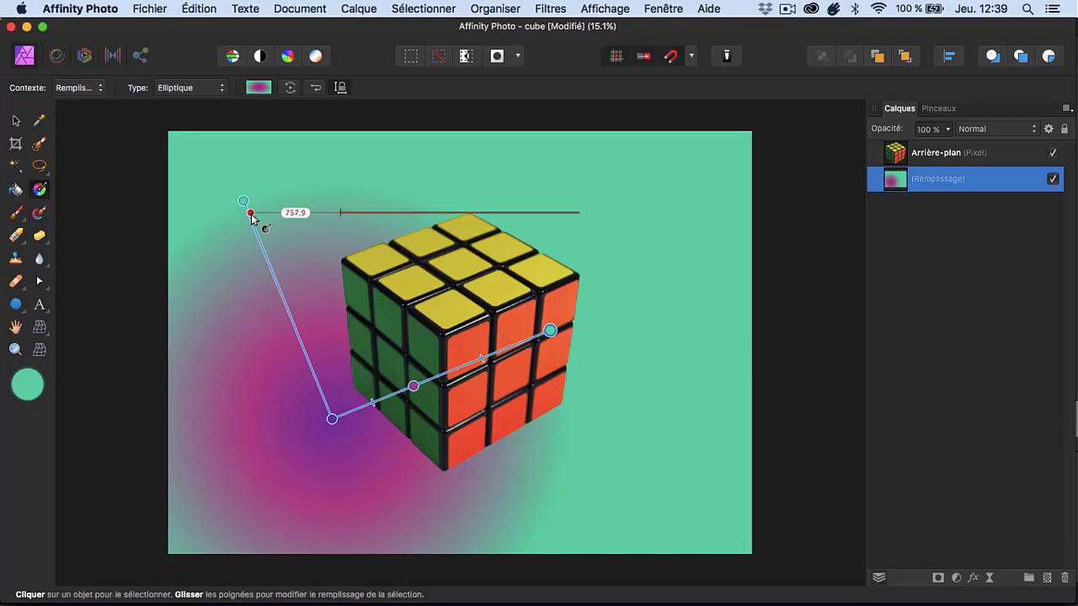
pyautogui.moveTo(251, 217); pyautogui.dragTo(251, 217)
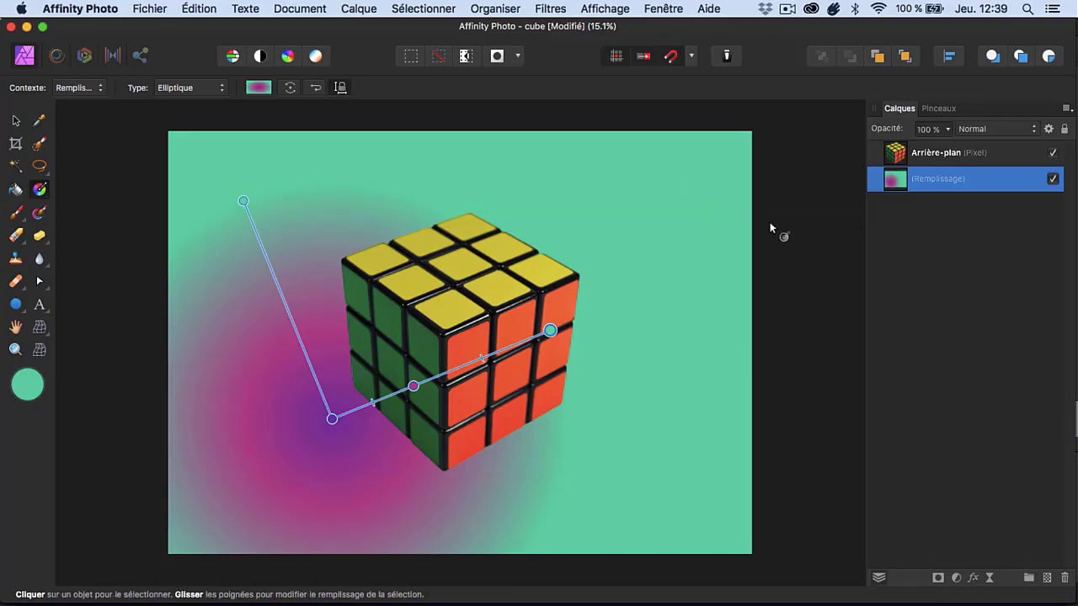
# Step: Change the layer's fill type to Bitmap using paysage.jpg and redraw the fill upright and smaller at the image's upper right
pyautogui.click(177, 88)
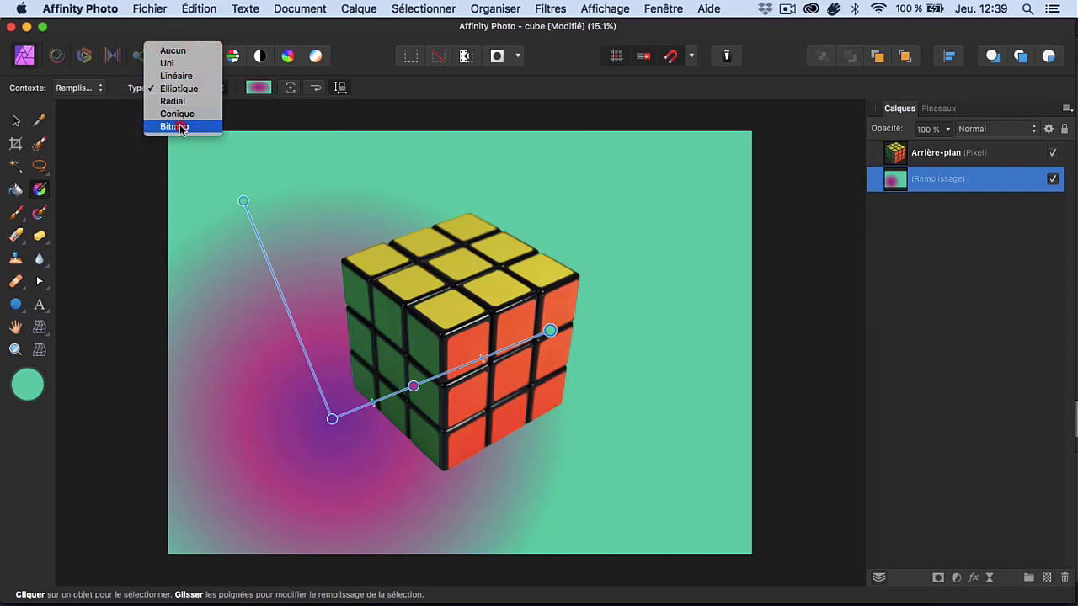
pyautogui.click(178, 126)
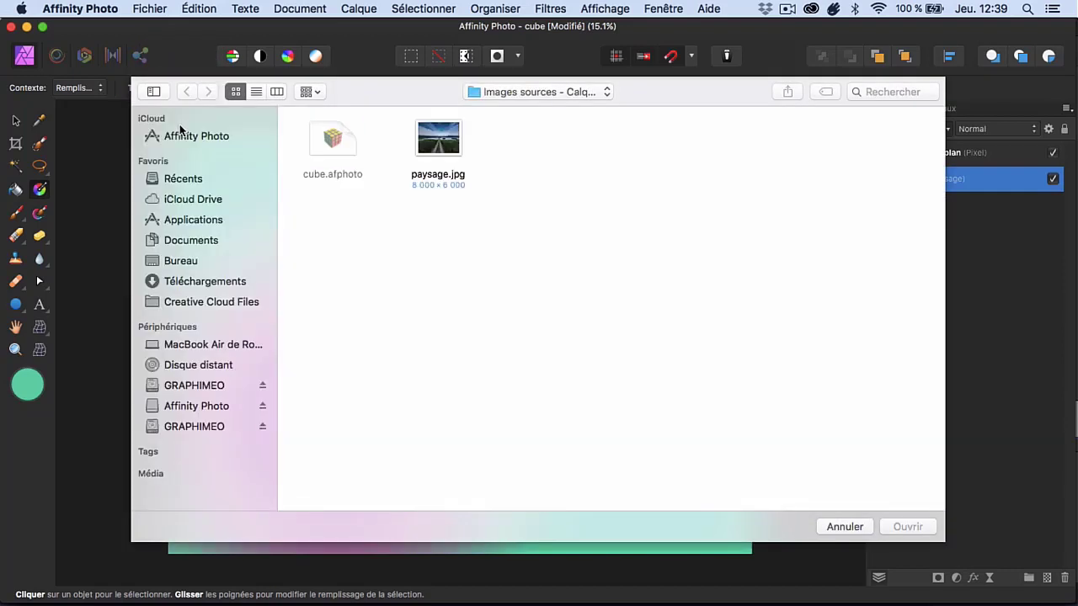
pyautogui.click(448, 150)
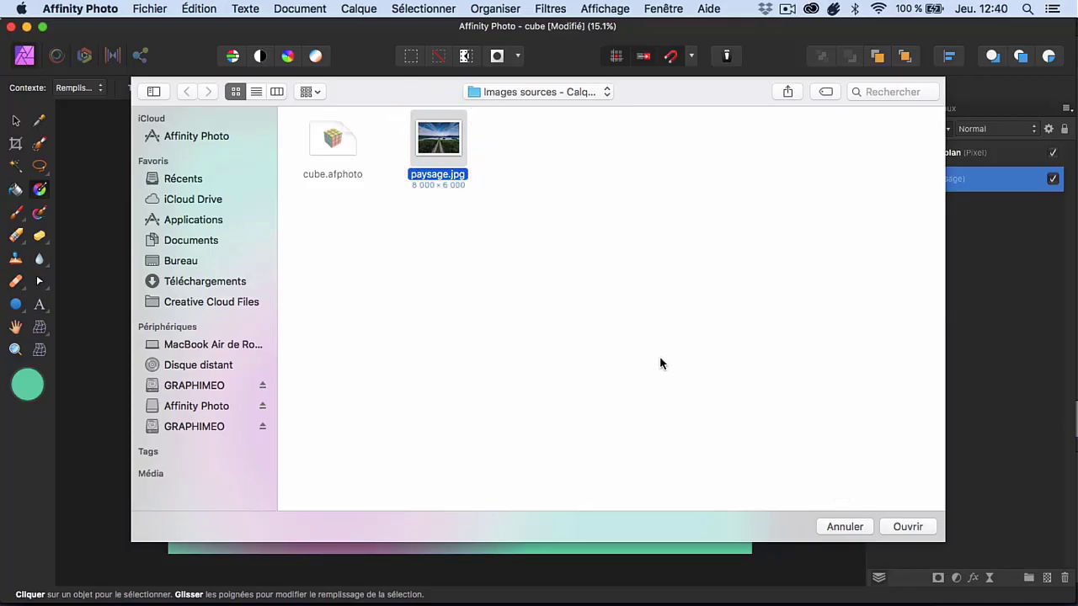
pyautogui.click(900, 526)
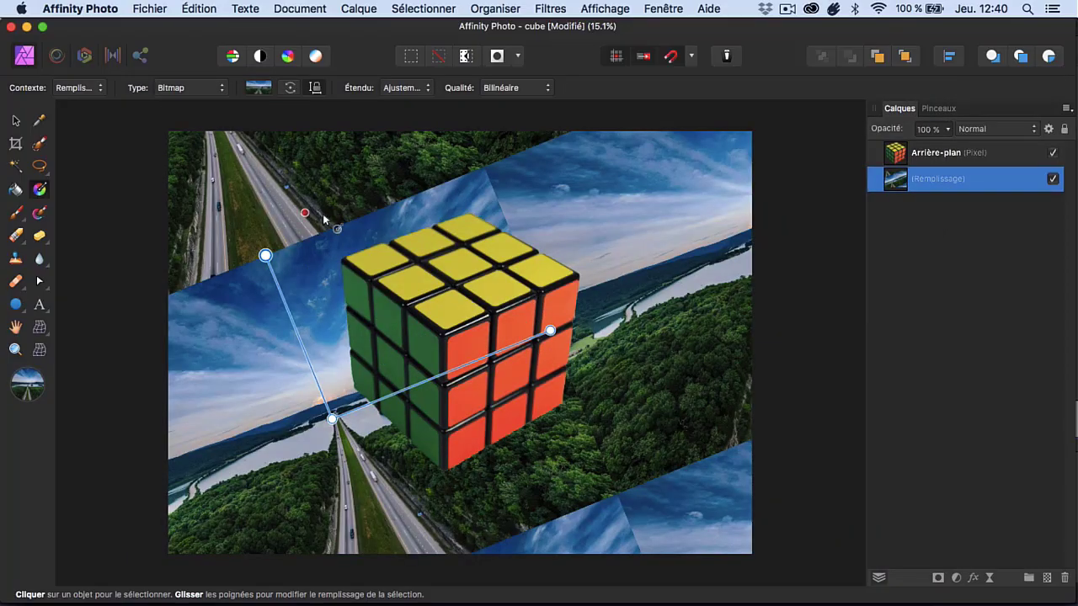
pyautogui.moveTo(616, 186); pyautogui.dragTo(784, 178)
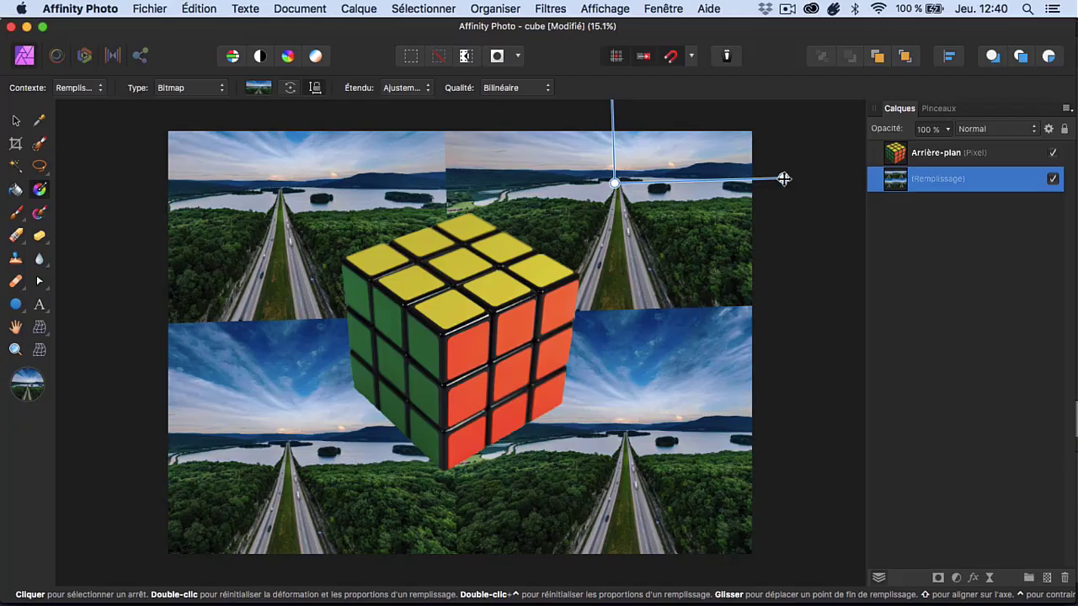
# Step: Switch to Chrome and search Google Images for "pattern"
pyautogui.click(317, 586)
pyautogui.click(426, 354)
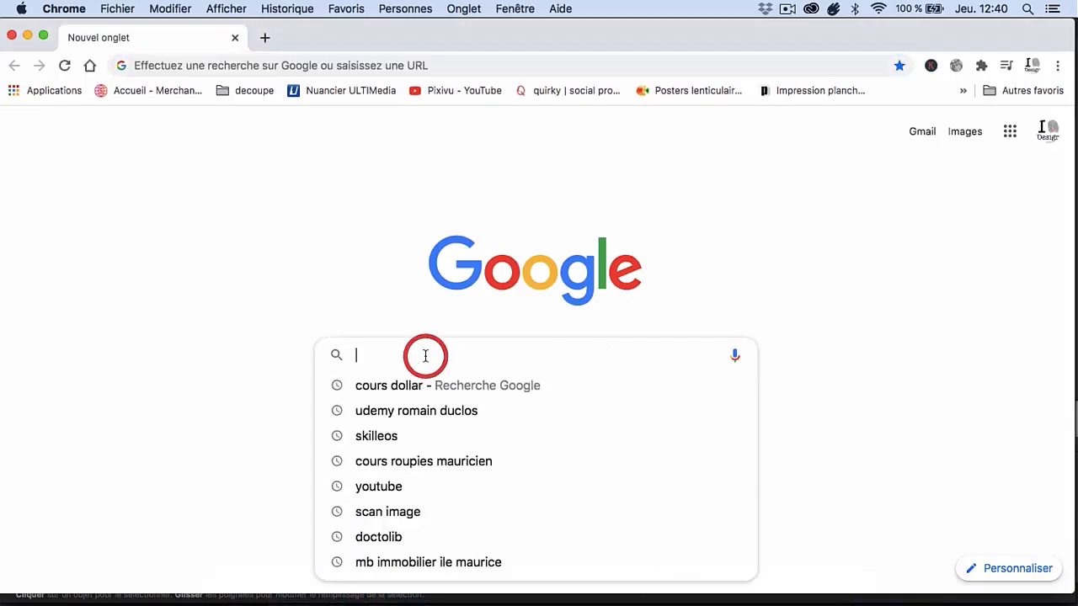
pyautogui.write('patter')
pyautogui.press('BackSpace')
pyautogui.write('ttern')
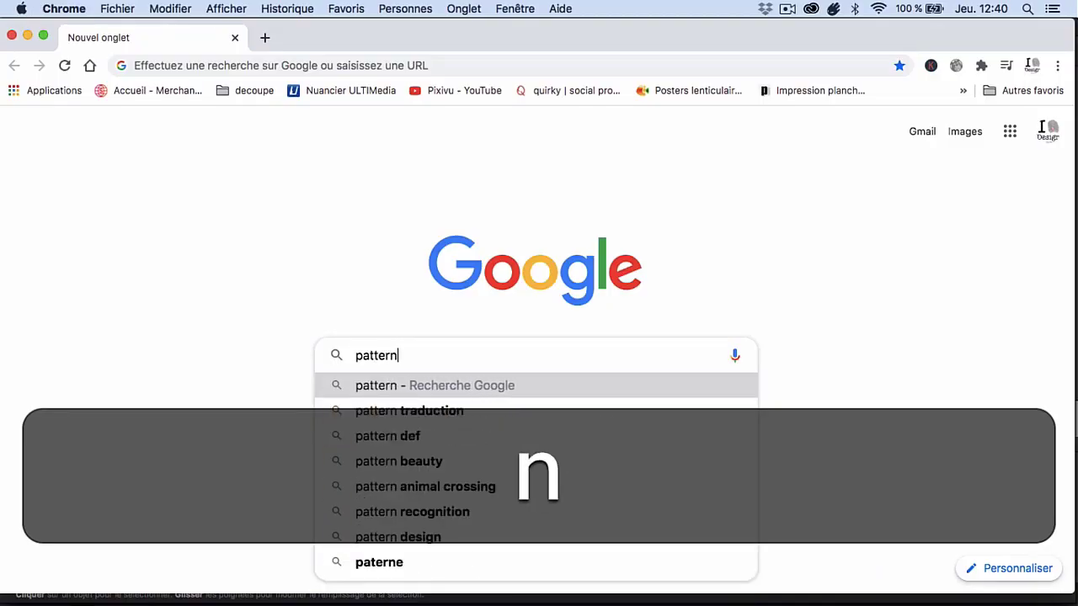
pyautogui.press('Return')
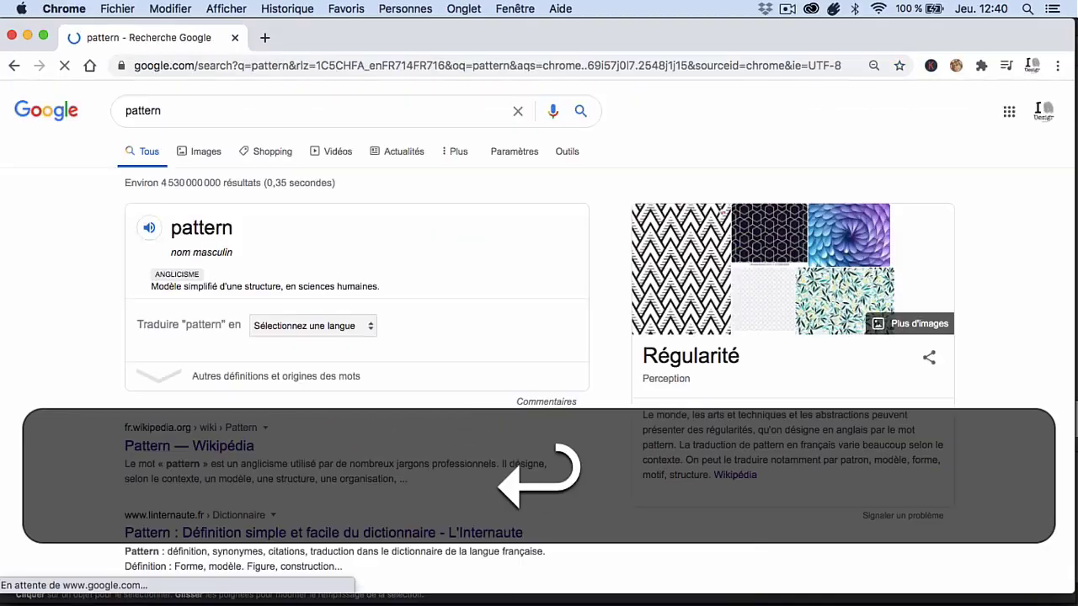
pyautogui.click(205, 150)
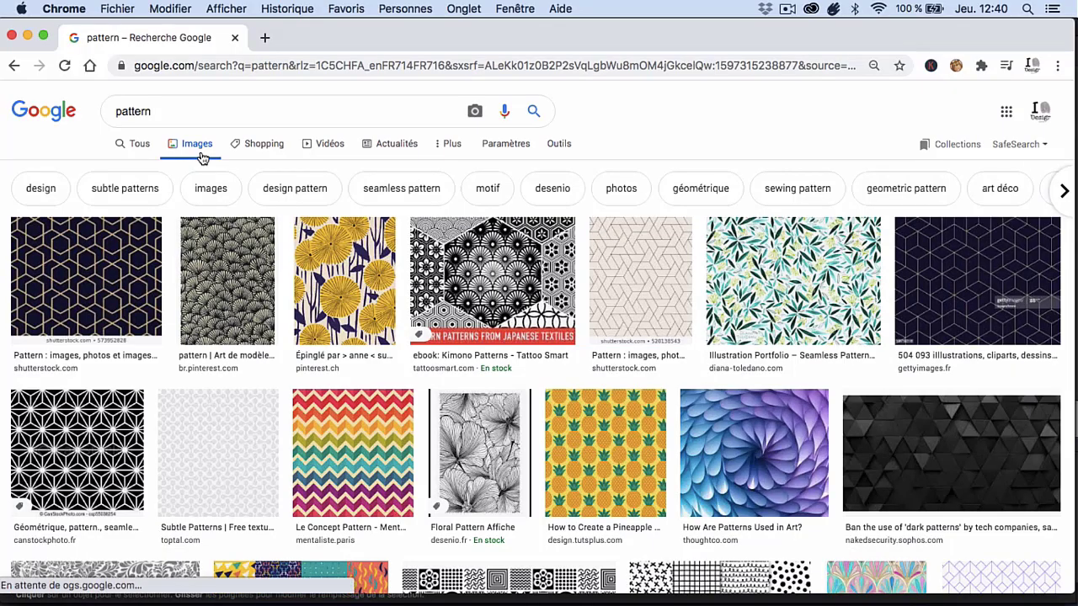
# Step: Save the multicoloured chevron pattern image as pattern-1 in PNG format to 05- Les calques > Images sources - Calques
pyautogui.scroll(-2, 174, 305)
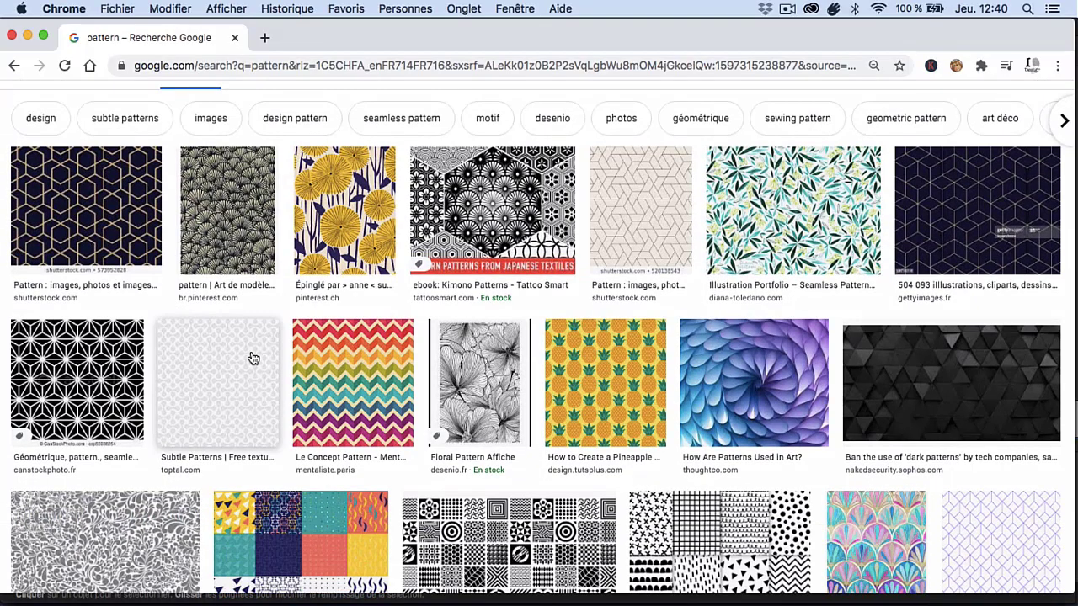
pyautogui.click(322, 372)
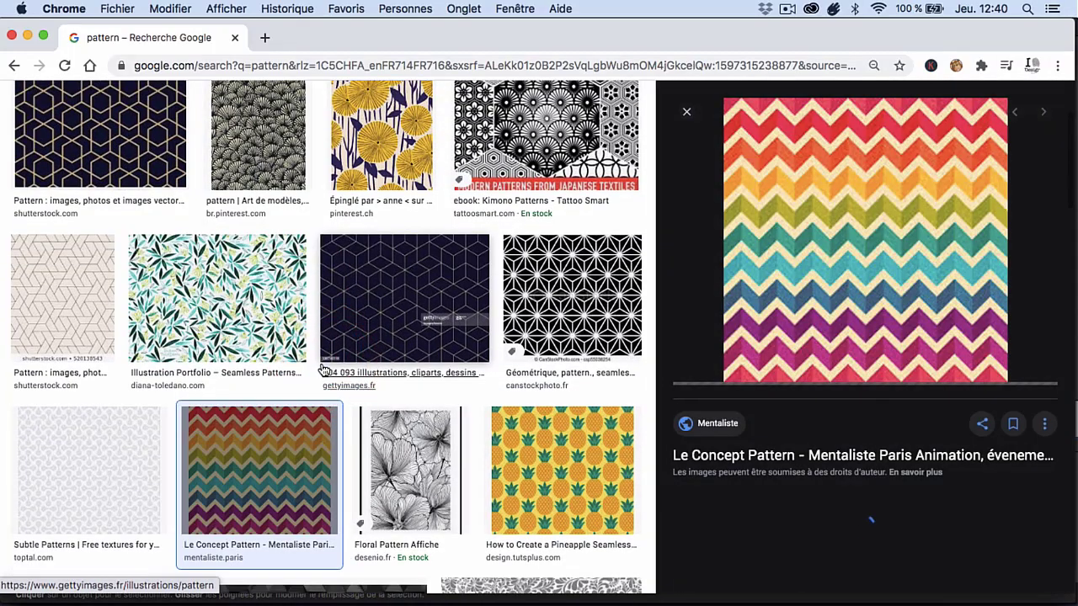
pyautogui.rightClick(797, 226)
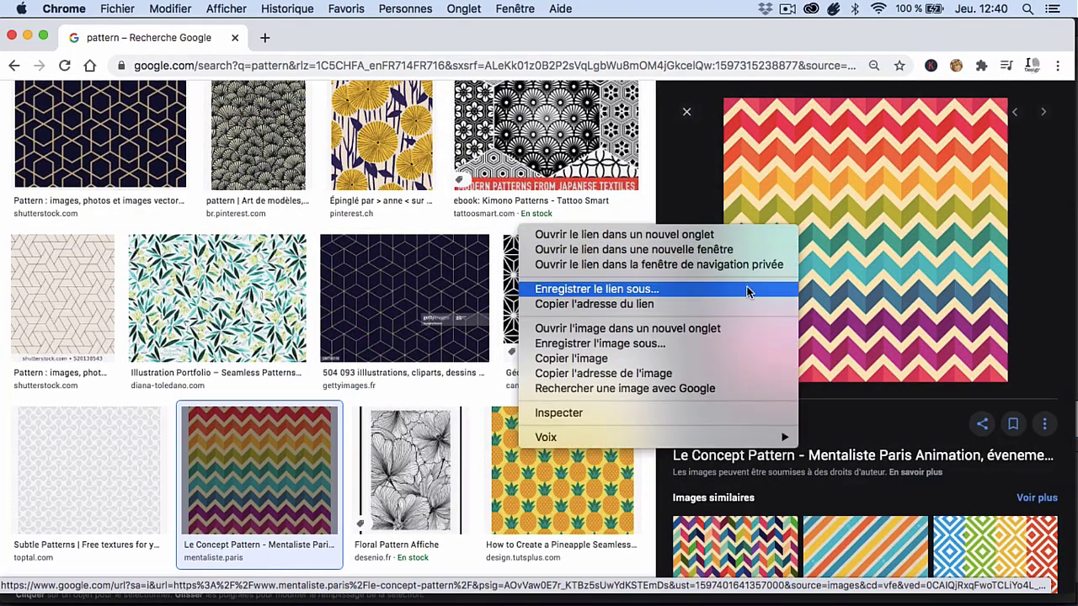
pyautogui.click(729, 344)
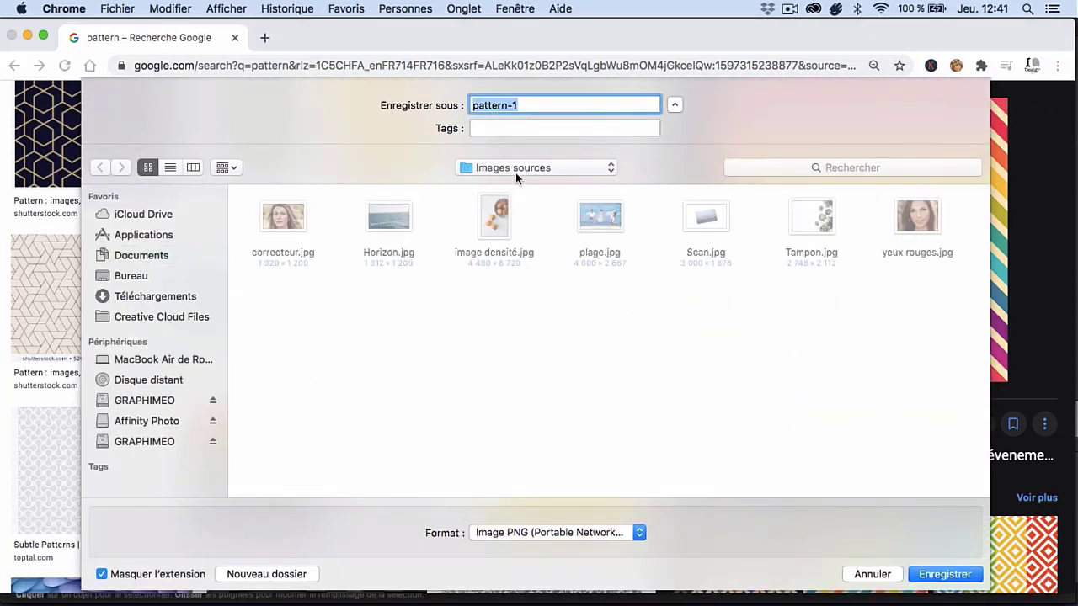
pyautogui.click(515, 172)
pyautogui.click(515, 199)
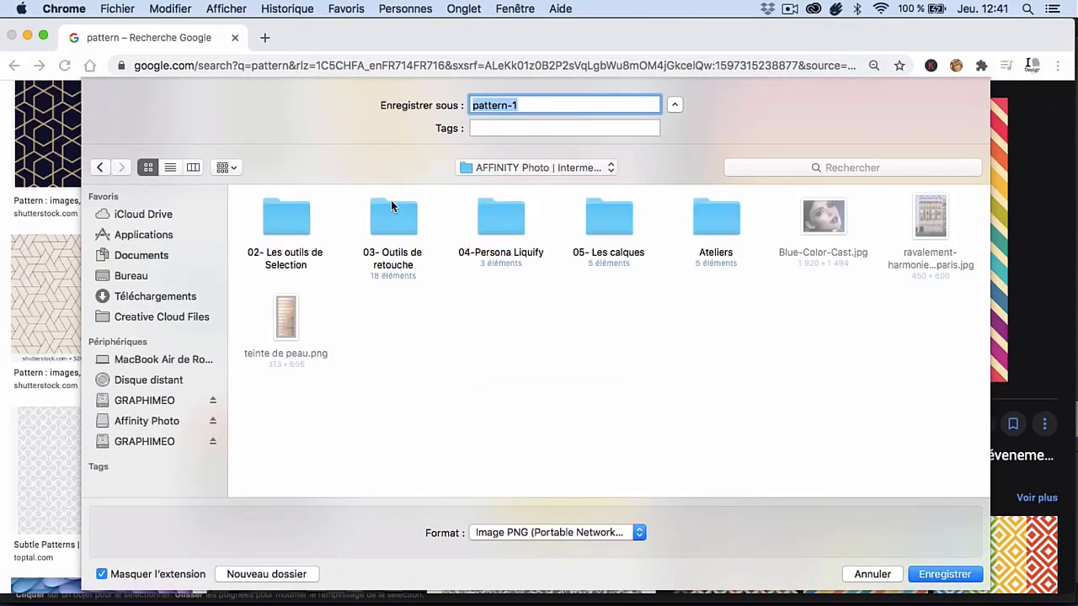
pyautogui.doubleClick(627, 223)
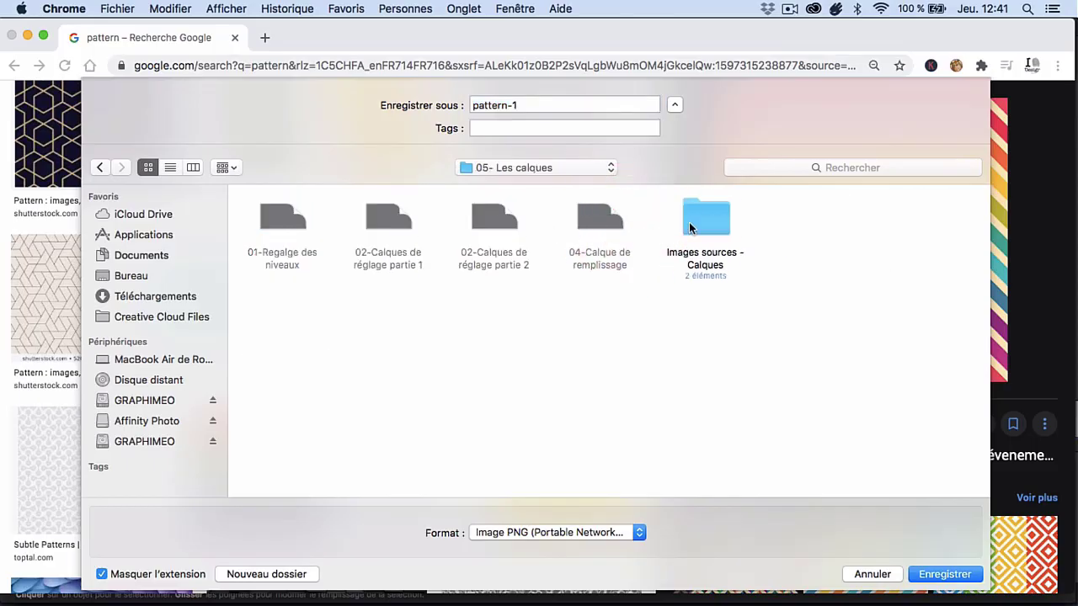
pyautogui.doubleClick(689, 224)
pyautogui.click(943, 573)
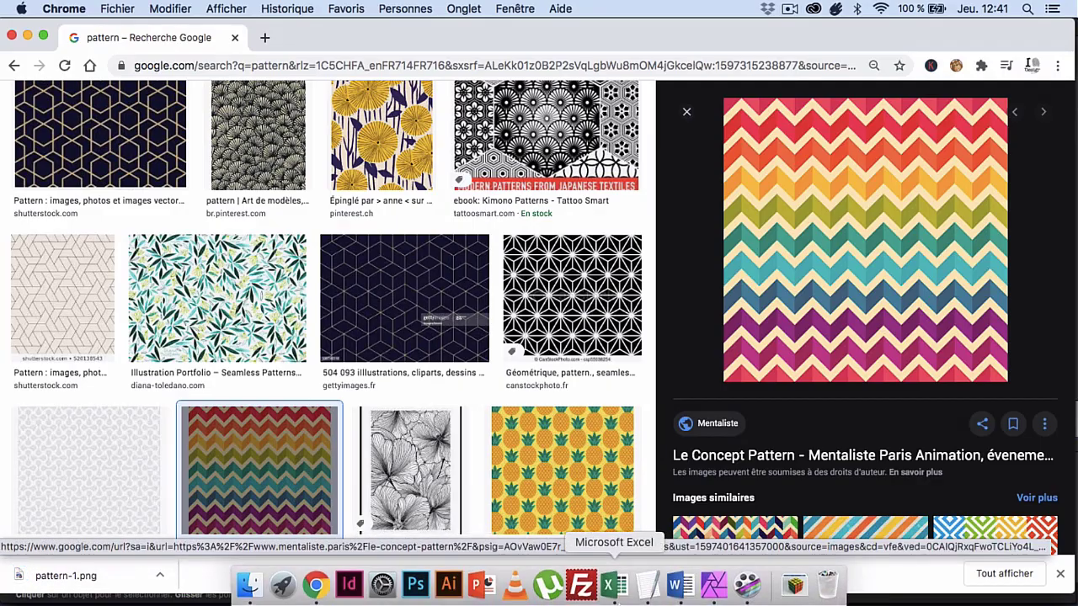
# Step: Switch back to Affinity Photo and replace the fill layer's bitmap with pattern-1.png
pyautogui.click(706, 588)
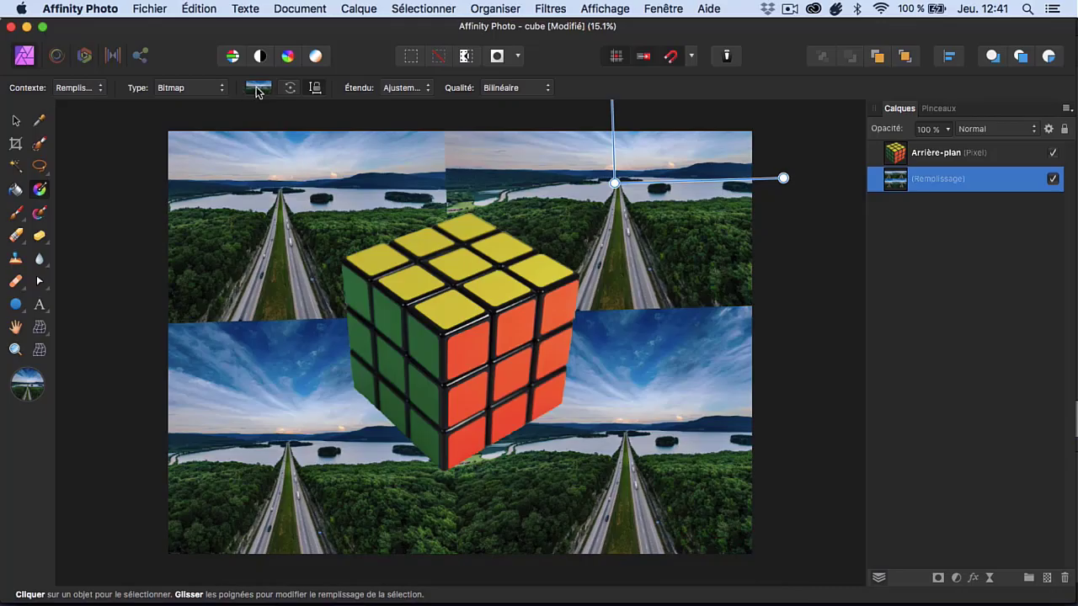
pyautogui.click(257, 88)
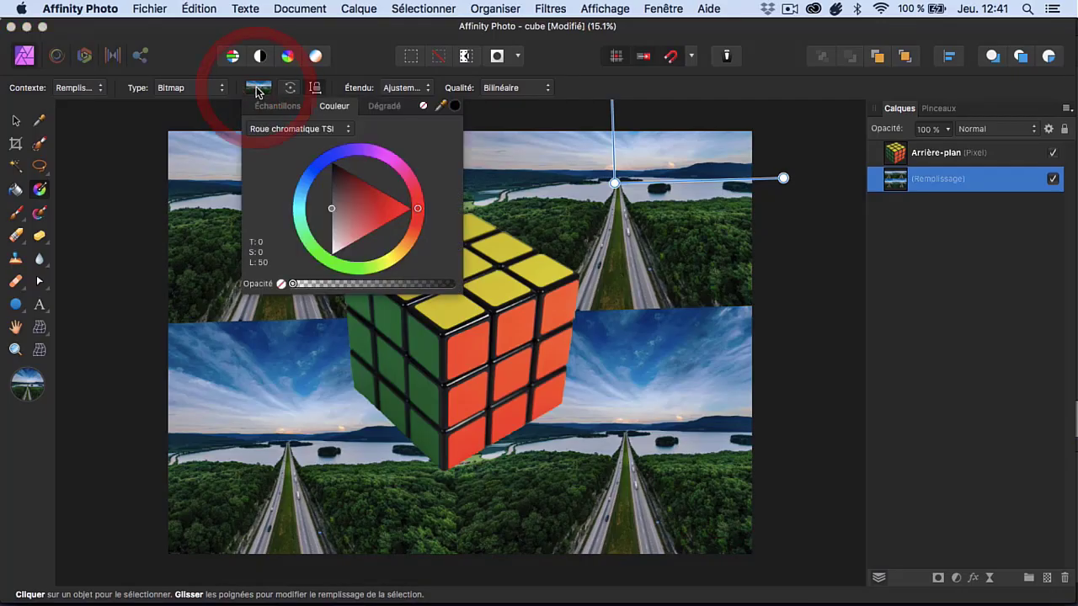
pyautogui.click(257, 89)
pyautogui.click(257, 88)
pyautogui.click(257, 88)
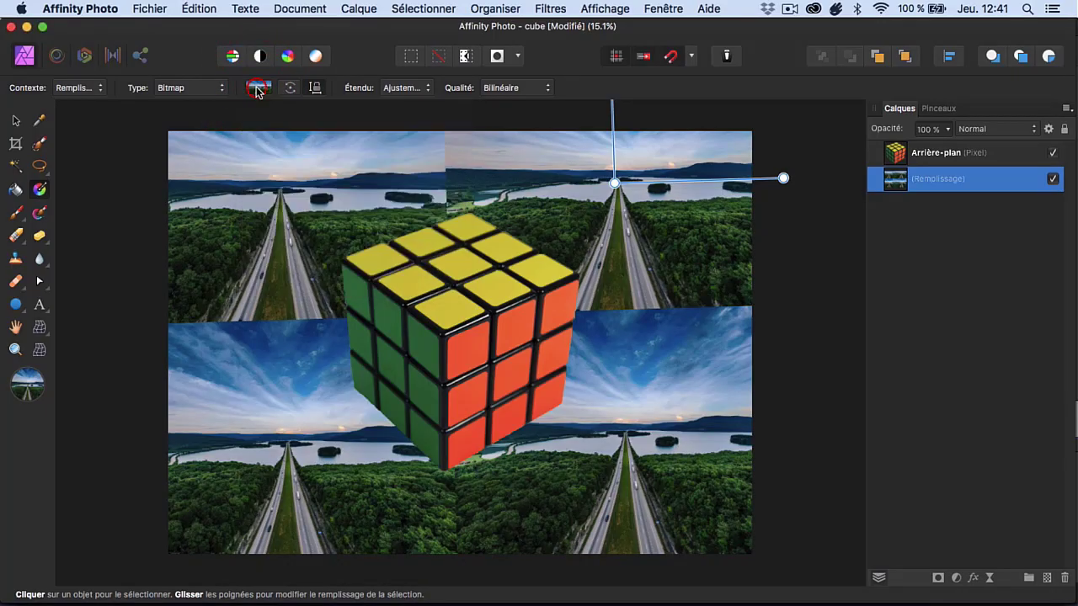
pyautogui.click(204, 88)
pyautogui.click(204, 87)
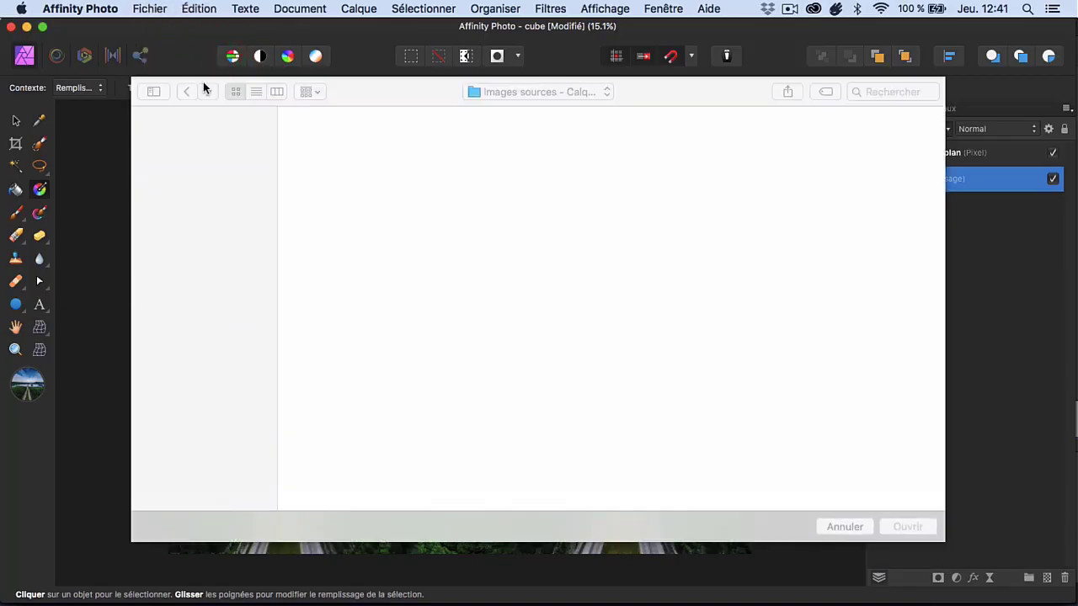
pyautogui.click(438, 139)
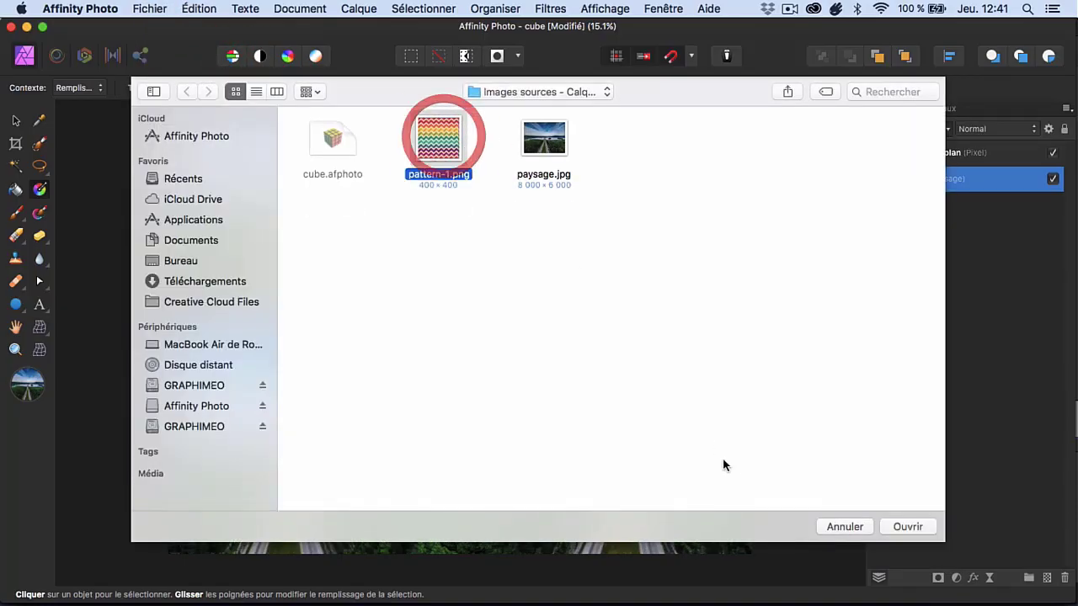
pyautogui.click(905, 526)
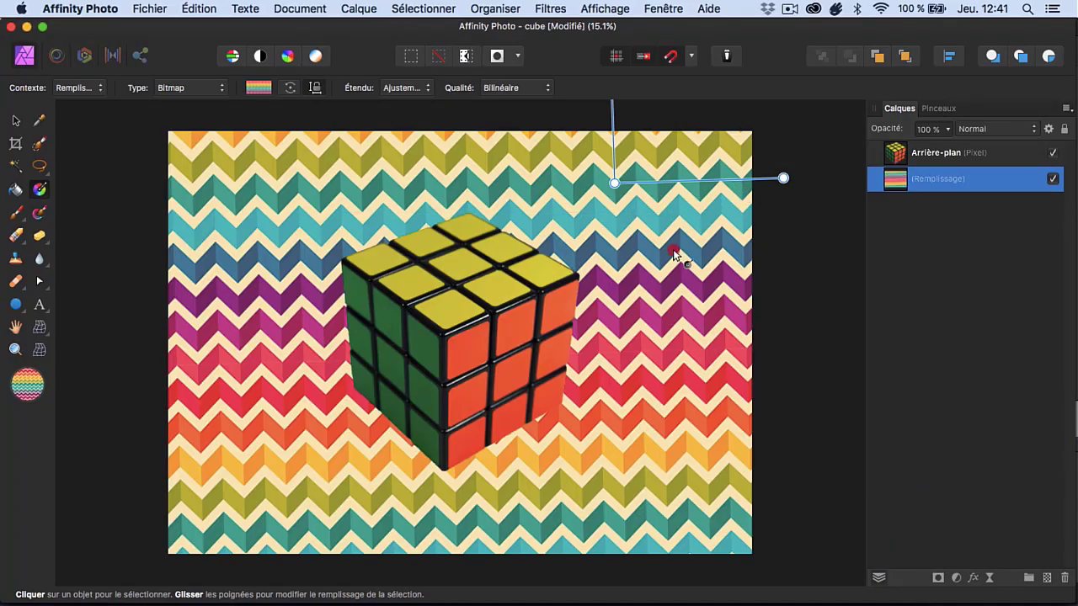
# Step: Redraw the chevron bitmap fill at a smaller scale to the right of the cube and set its extend mode to Miroir
pyautogui.moveTo(674, 248); pyautogui.dragTo(578, 256)
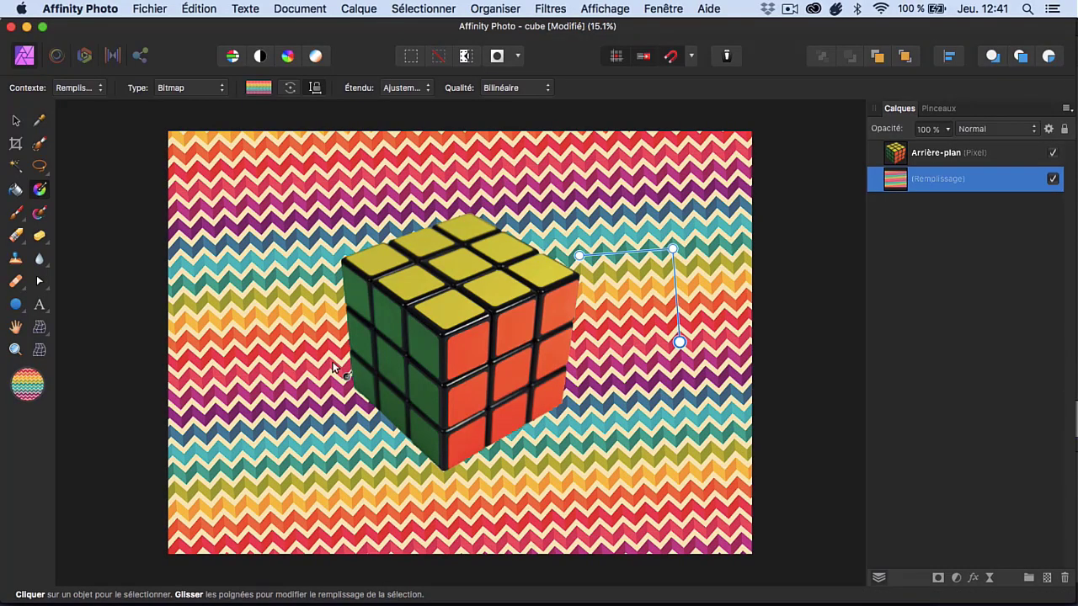
pyautogui.click(395, 87)
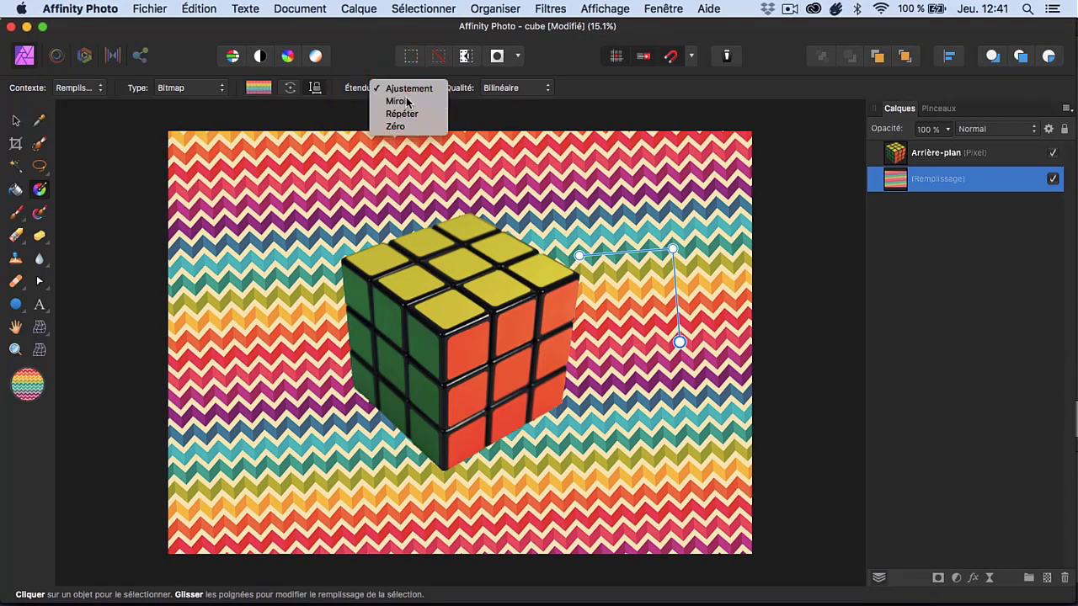
pyautogui.click(395, 100)
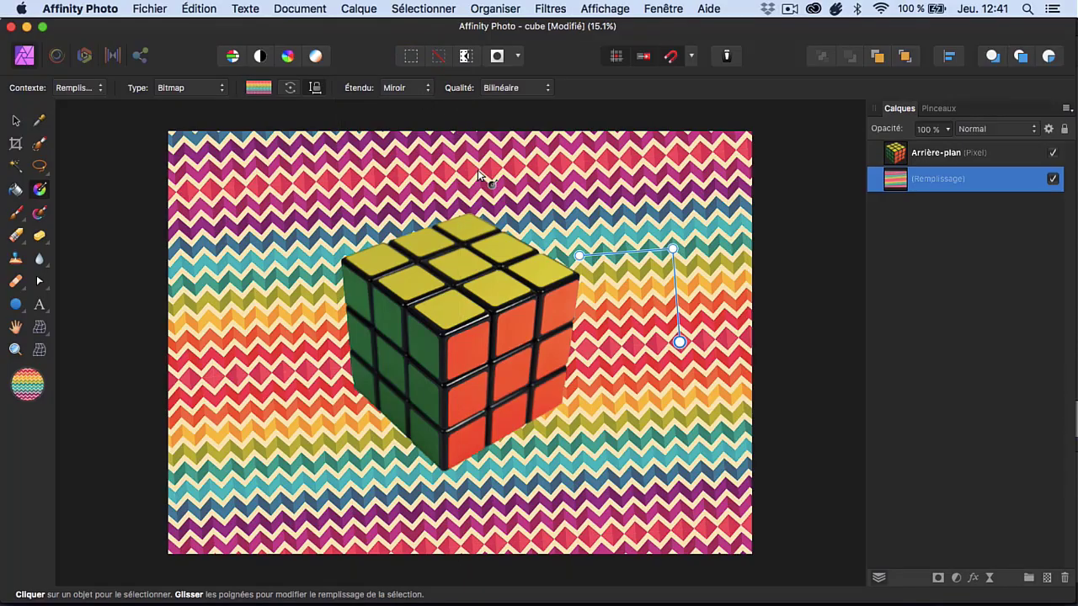
# Step: Set the bitmap fill's extend mode to Répéter and redraw the fill at a steeper tilt beside the cube
pyautogui.click(413, 89)
pyautogui.click(412, 101)
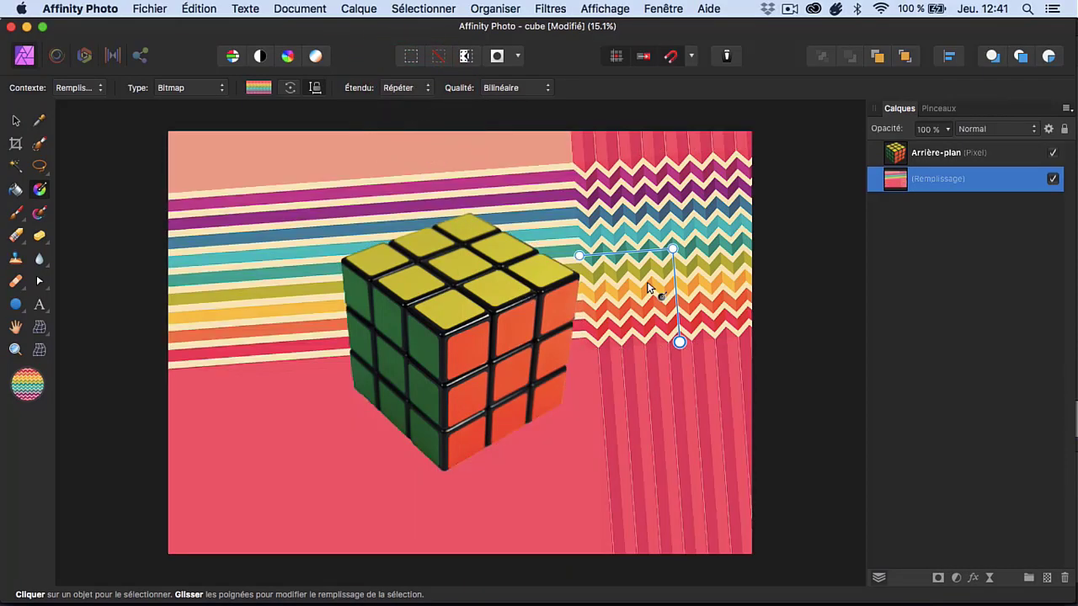
pyautogui.moveTo(649, 288); pyautogui.dragTo(553, 300)
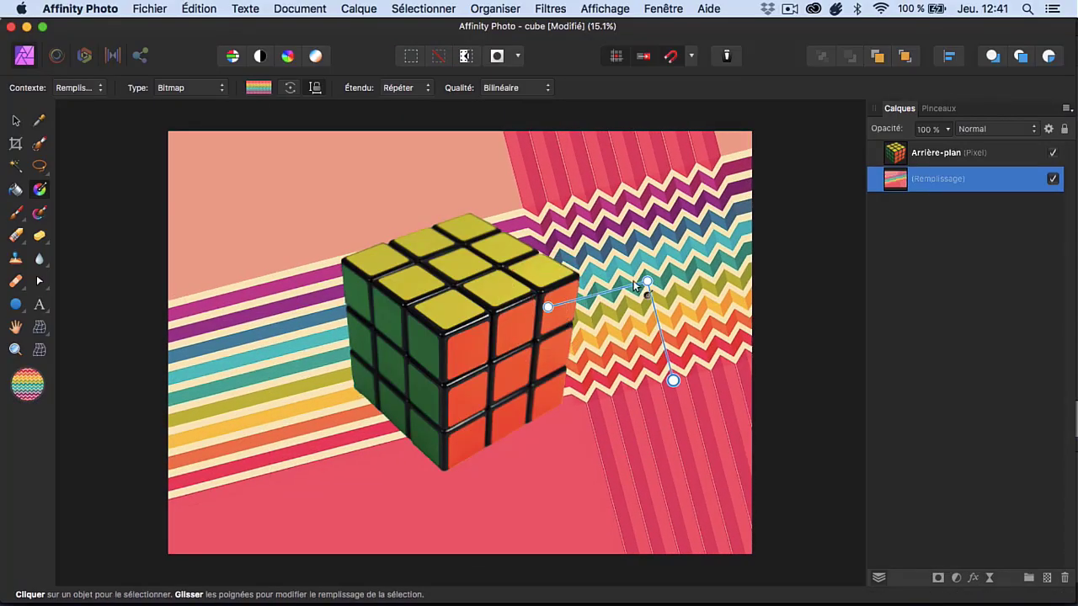
# Step: Move the chevron bitmap fill behind the cube's green face and set its extend mode to Zéro
pyautogui.moveTo(631, 287); pyautogui.dragTo(345, 321)
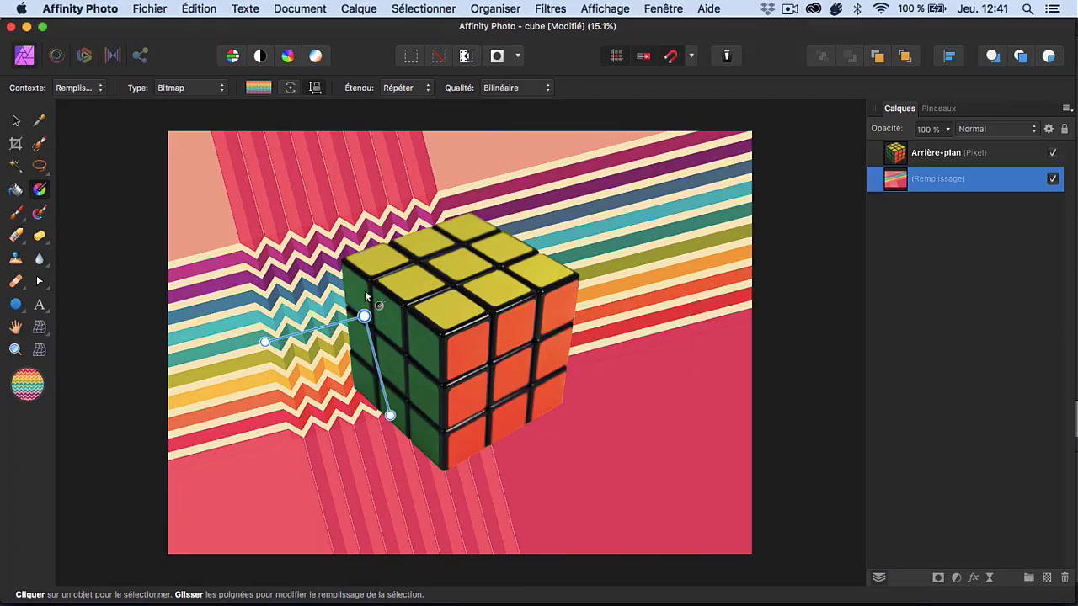
pyautogui.click(413, 89)
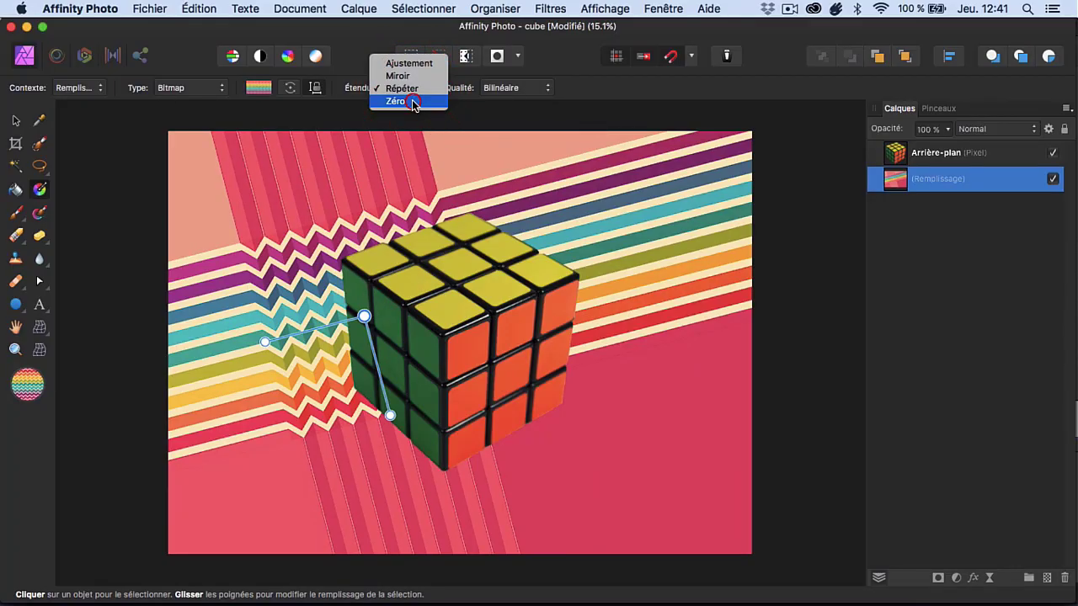
pyautogui.click(411, 101)
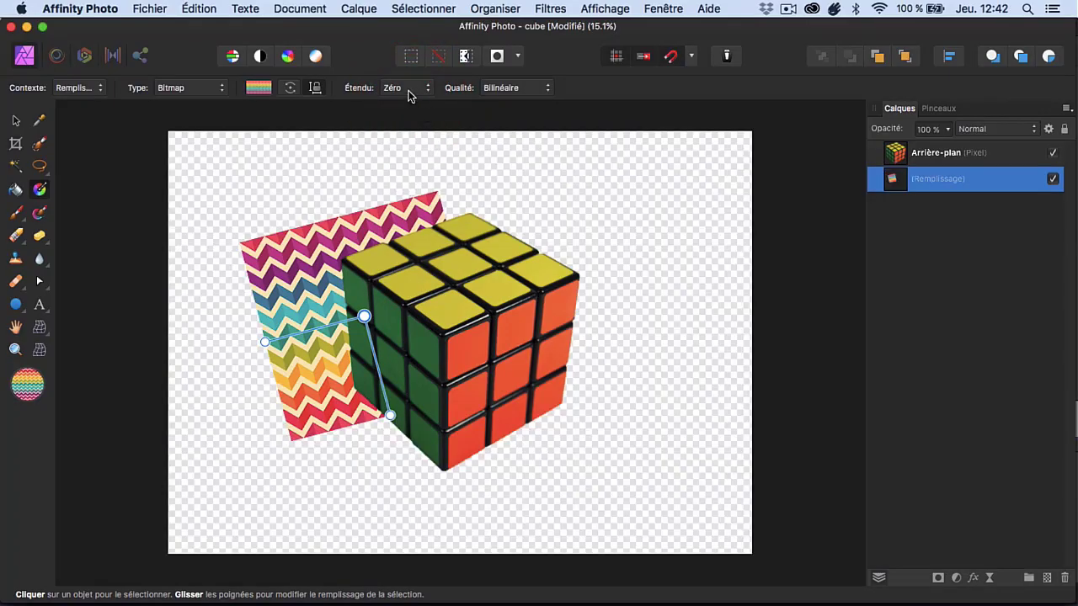
# Step: Shrink the chevron fill with a slightly steeper tilt and set its extend mode to Ajustement
pyautogui.moveTo(267, 340); pyautogui.dragTo(296, 342)
pyautogui.click(410, 91)
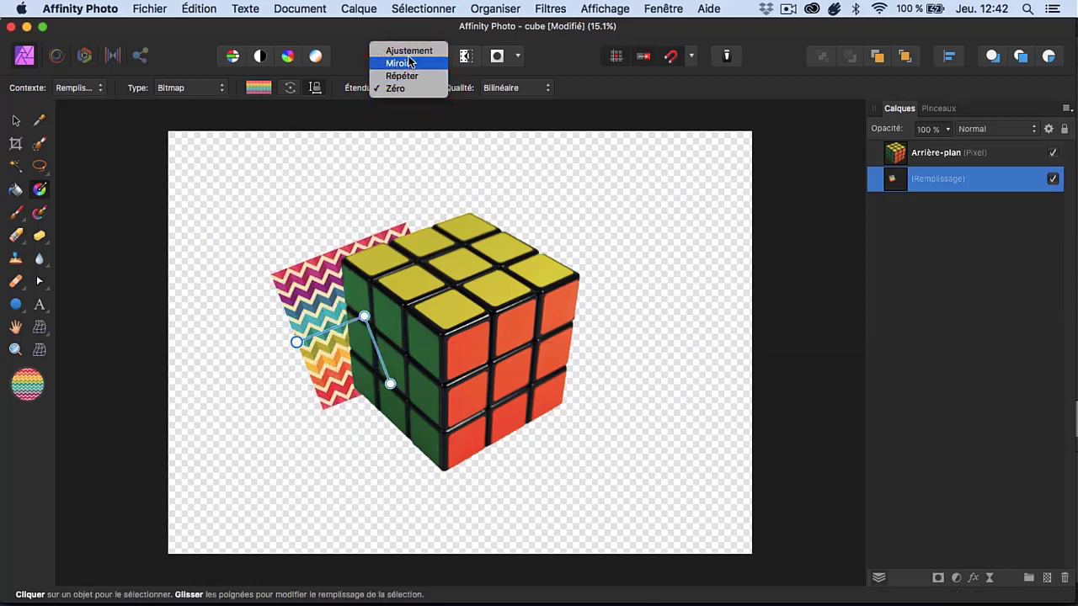
pyautogui.click(409, 51)
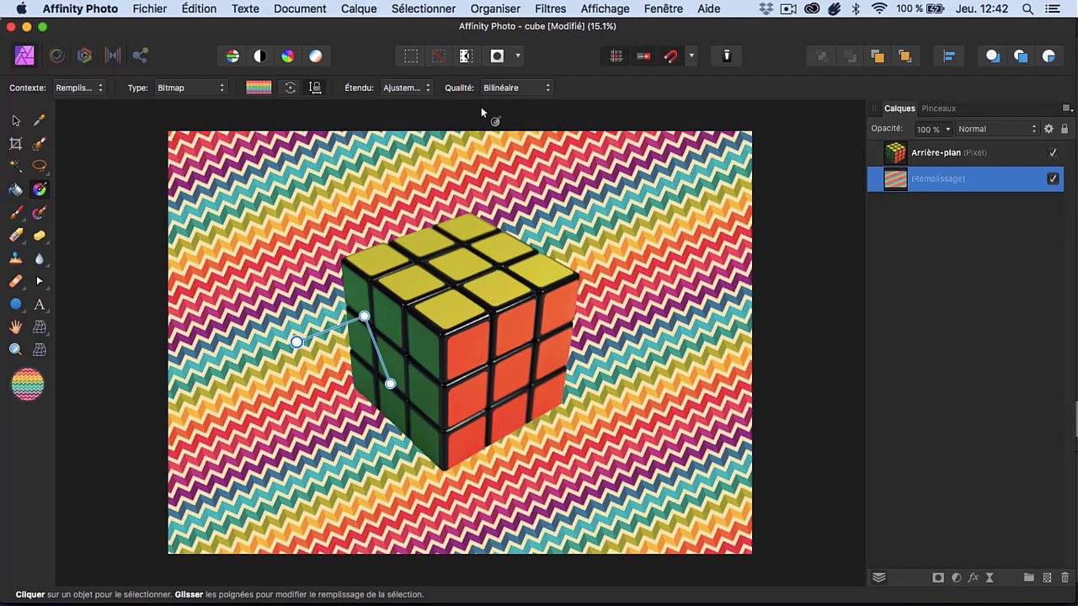
# Step: Try the Lanczos3 quality on the bitmap fill, then set the quality back to Bilinéaire
pyautogui.click(504, 89)
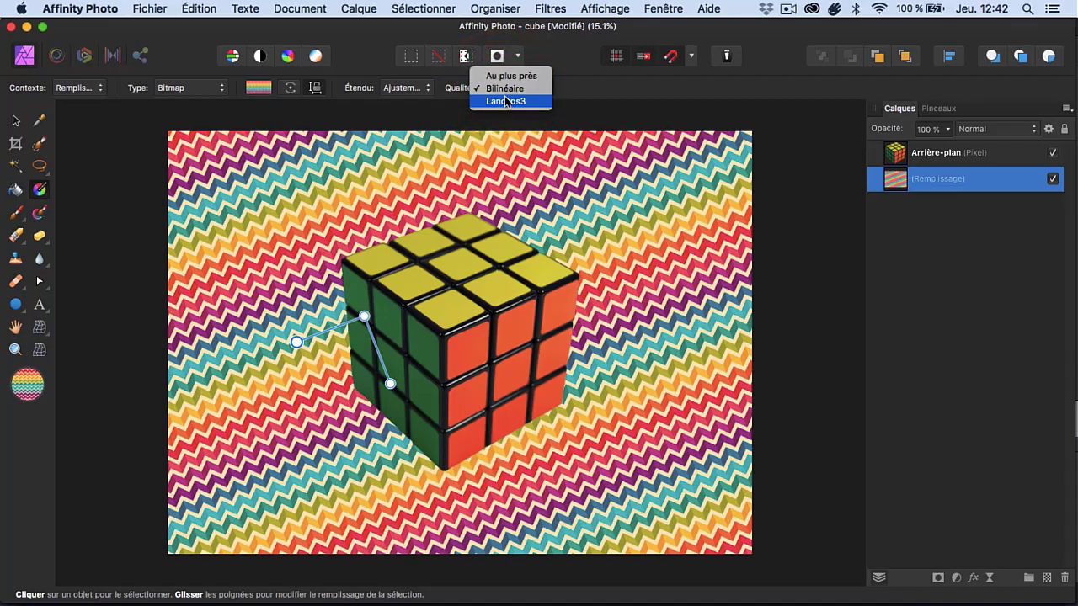
pyautogui.click(506, 101)
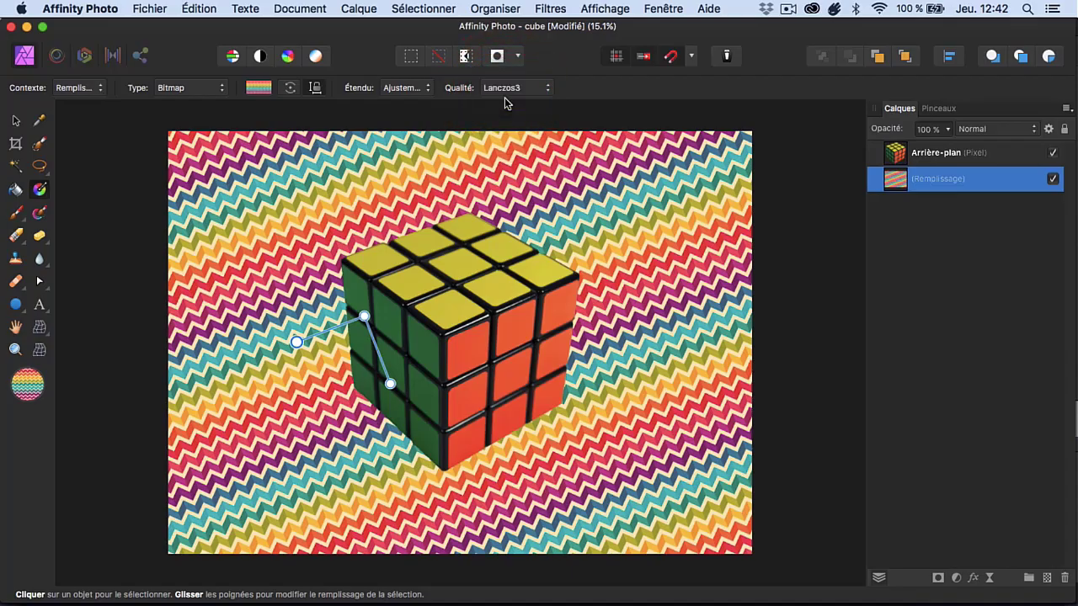
pyautogui.click(505, 89)
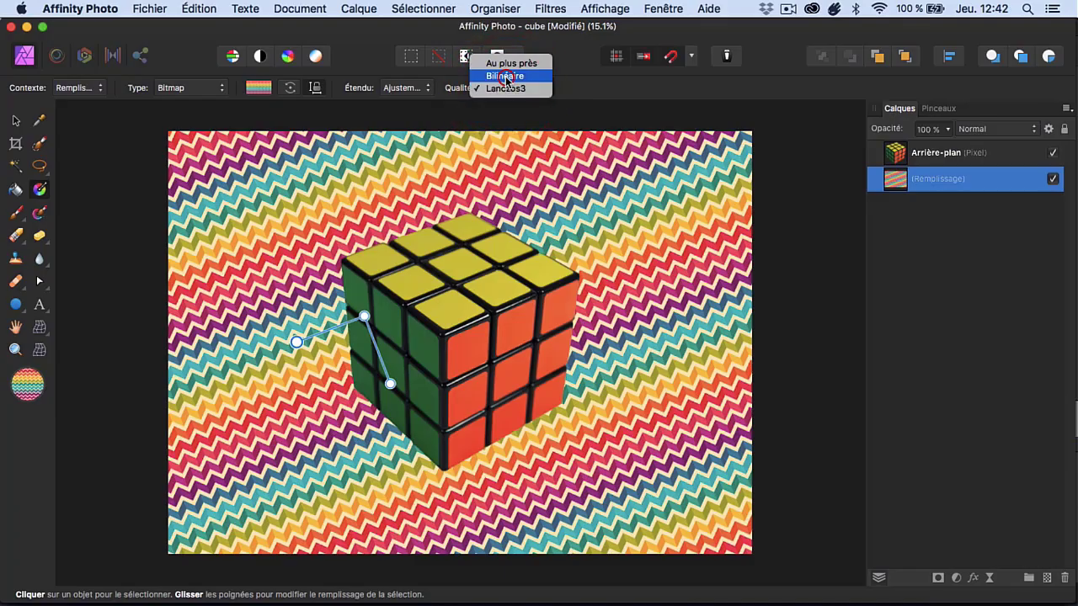
pyautogui.click(505, 75)
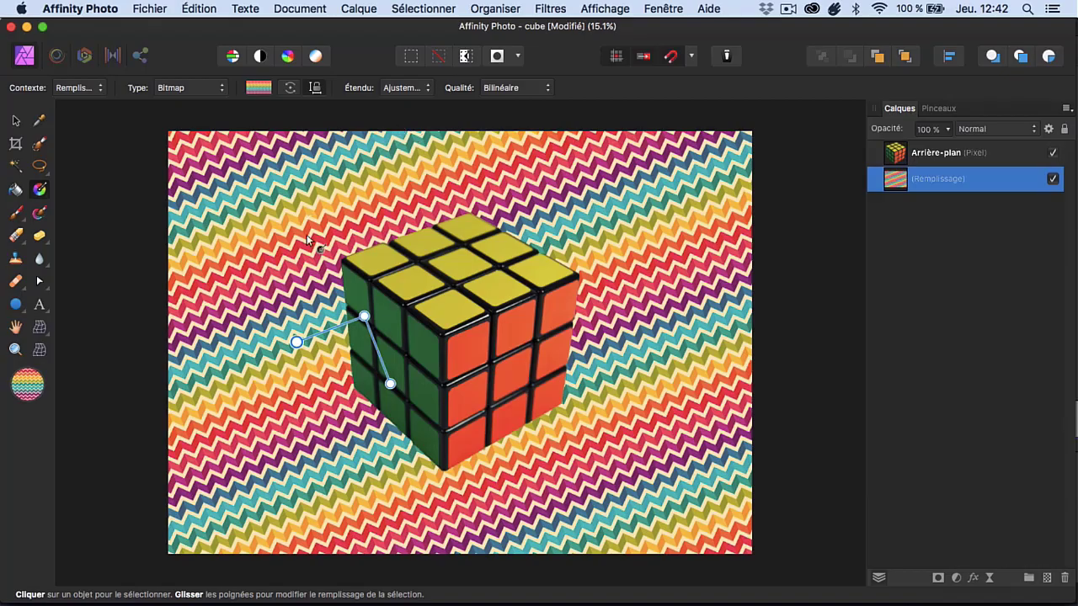
# Step: Scale the chevron fill down further and rotate it so its bands run nearly horizontal behind the cube
pyautogui.moveTo(297, 342); pyautogui.dragTo(314, 319)
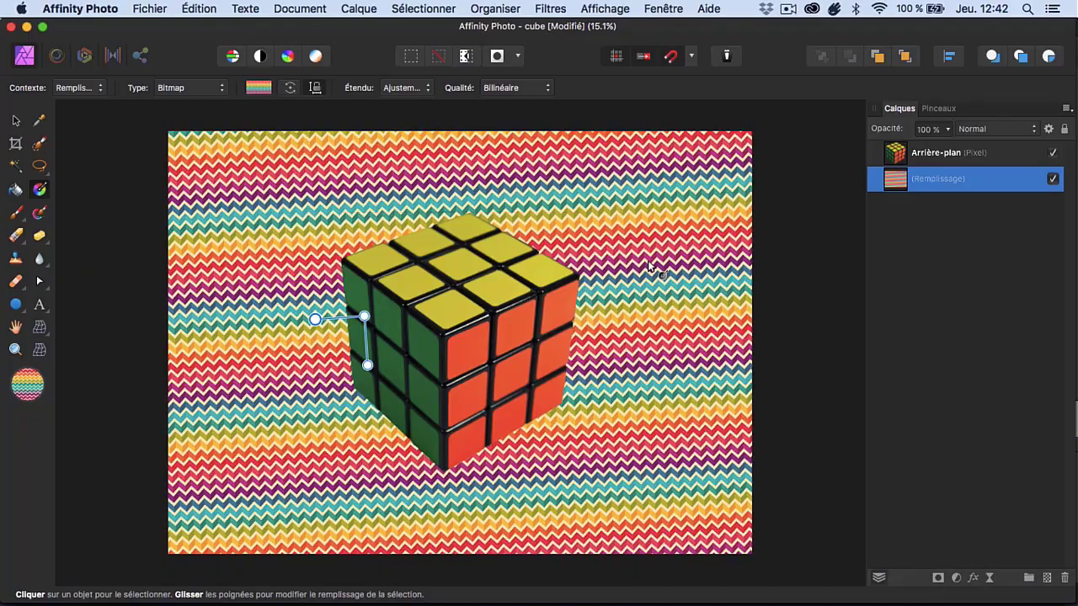